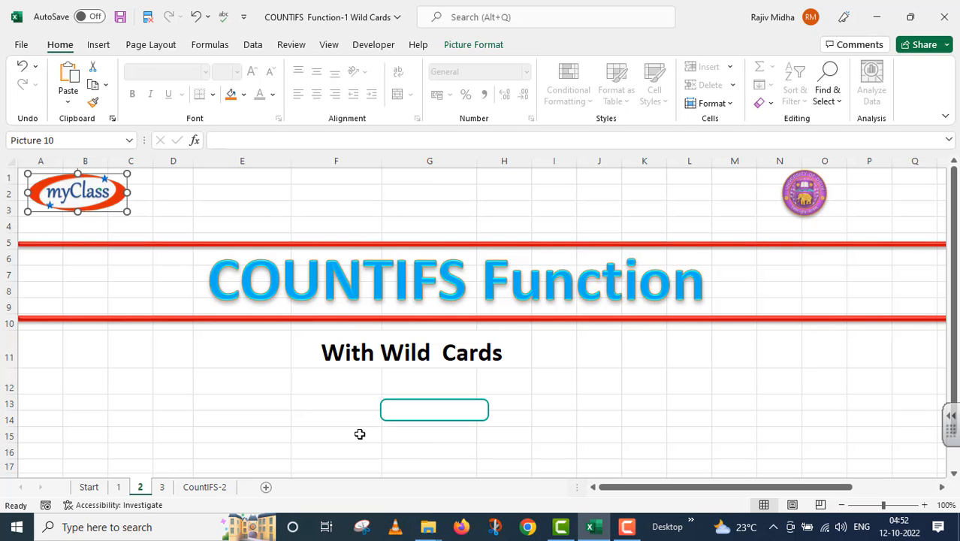
Open the CountIFS-2 sheet and apply a black font colour to the first description in F5
left_click(208, 486)
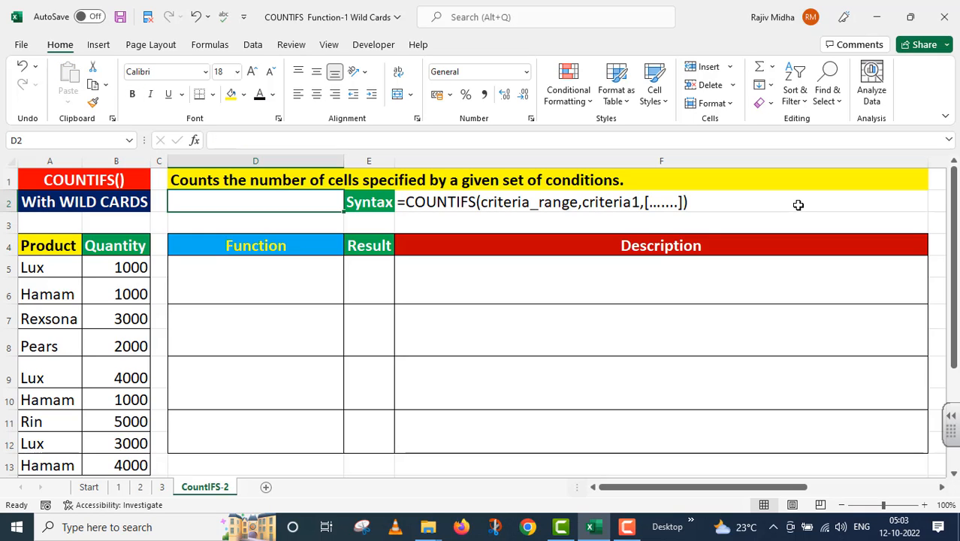
left_click(460, 278)
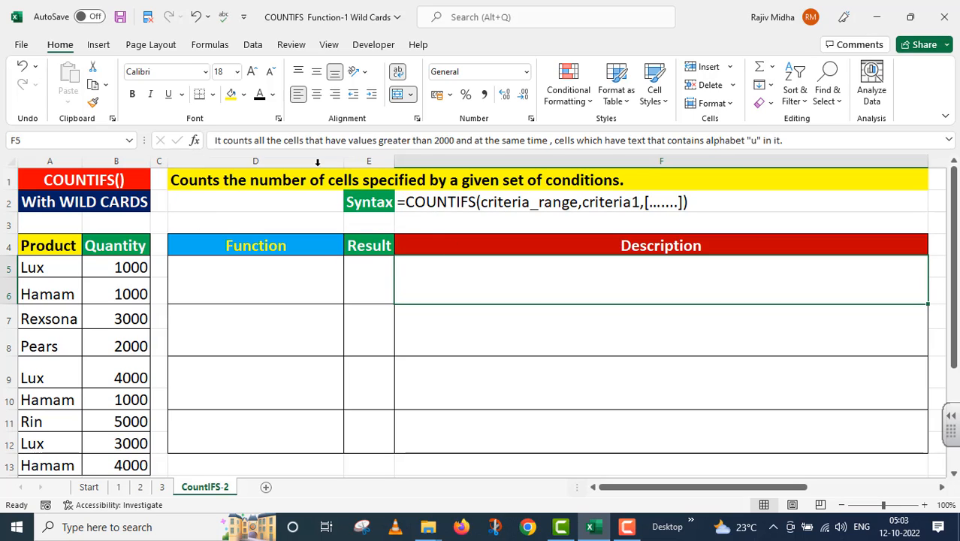
left_click(259, 96)
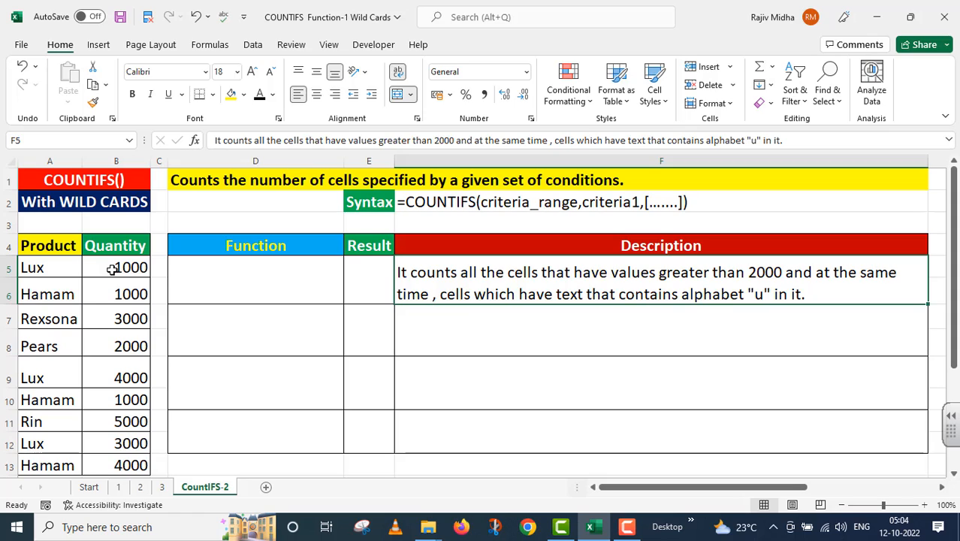
Begin a COUNTIFS formula in result cell E5 with range B5:B13 and criterion ">2000"
left_click(351, 279)
type("=COUN")
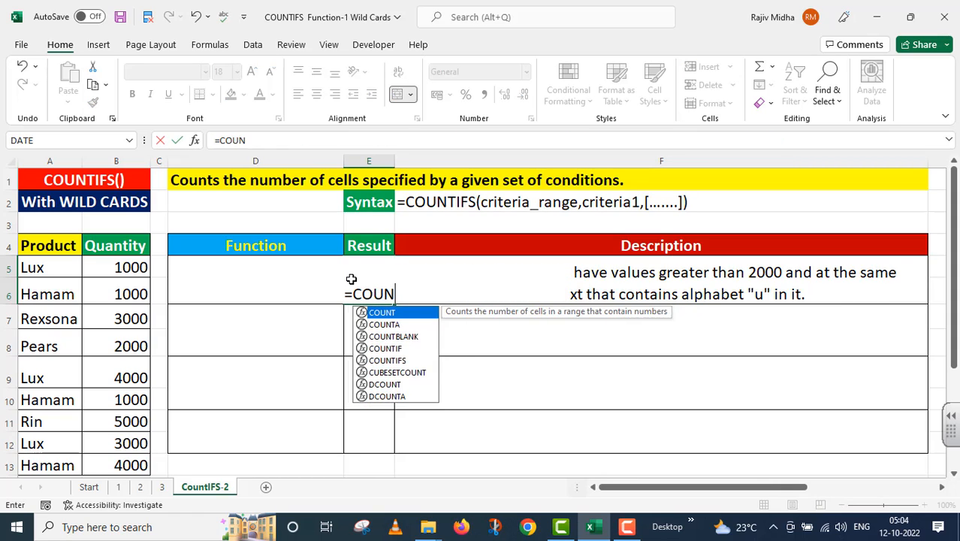
type("TIFS")
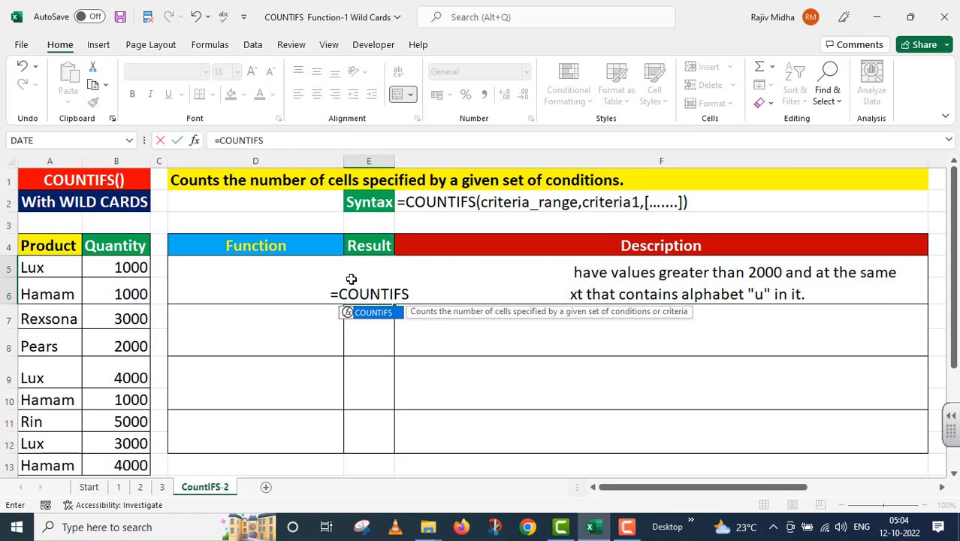
type("(")
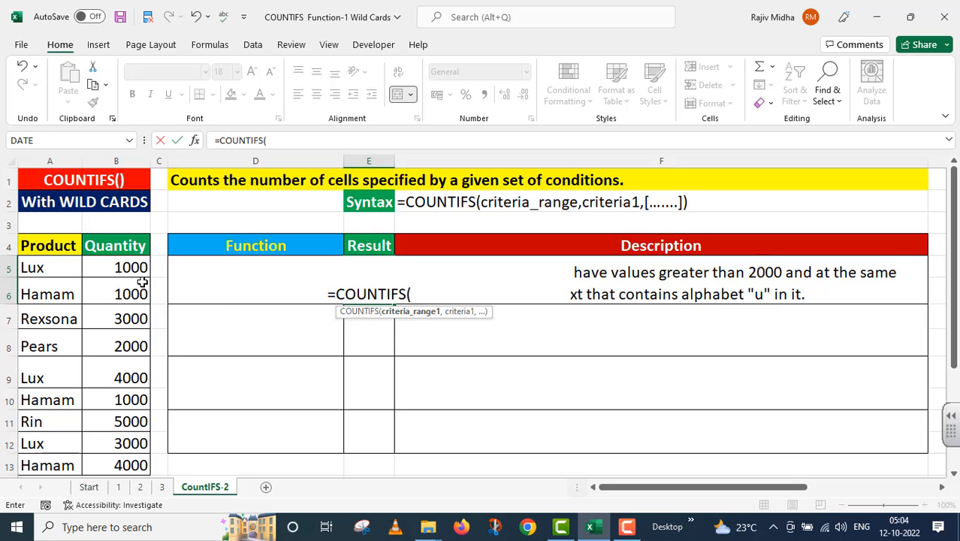
left_click_drag(122, 259, 122, 460)
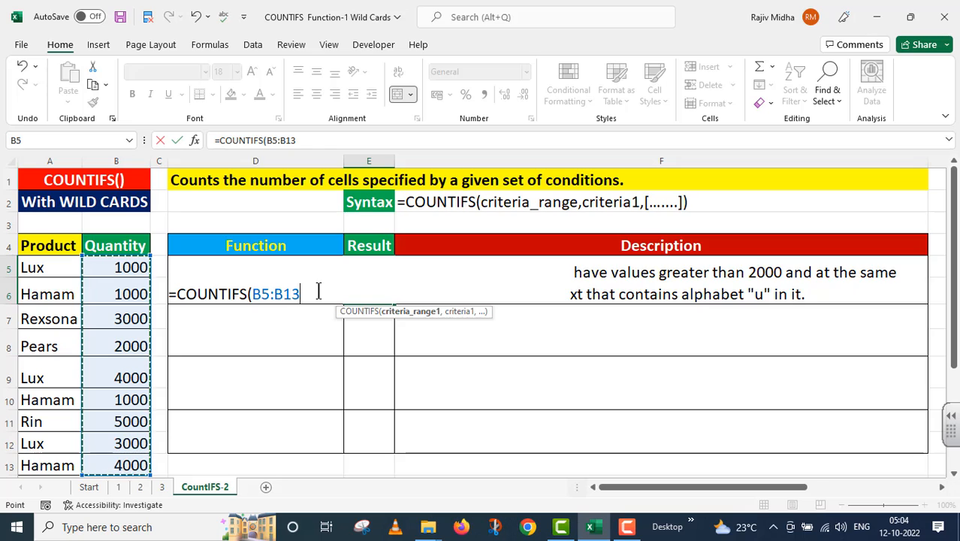
type(",")
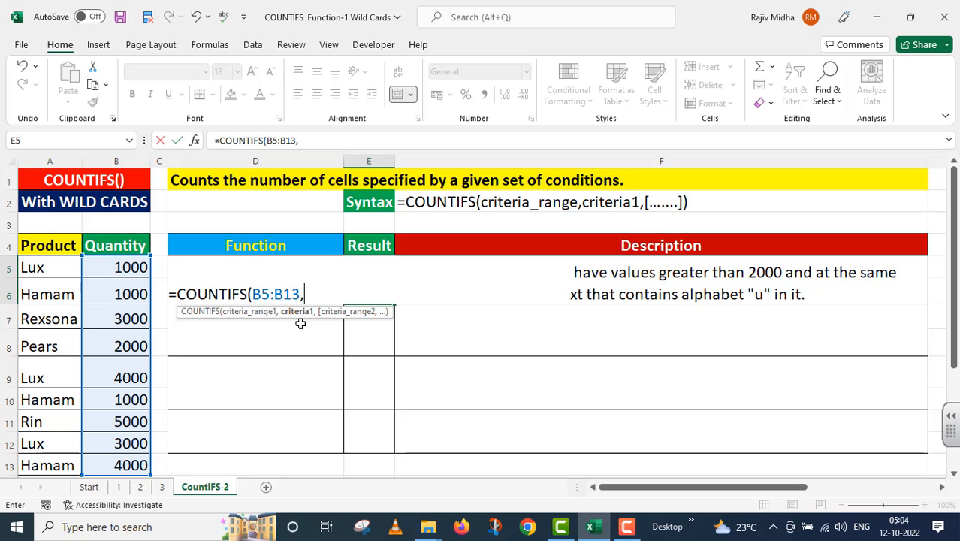
type("\">200")
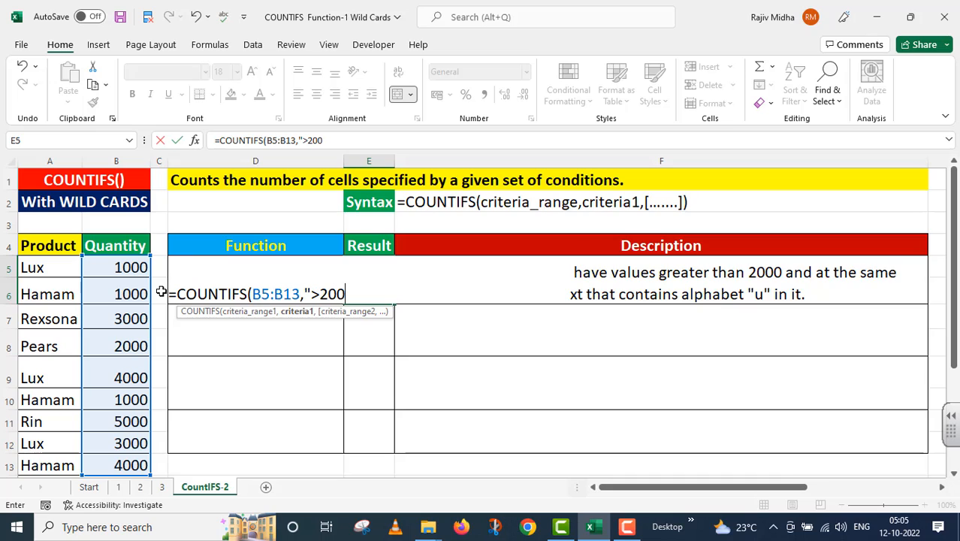
type("0\",")
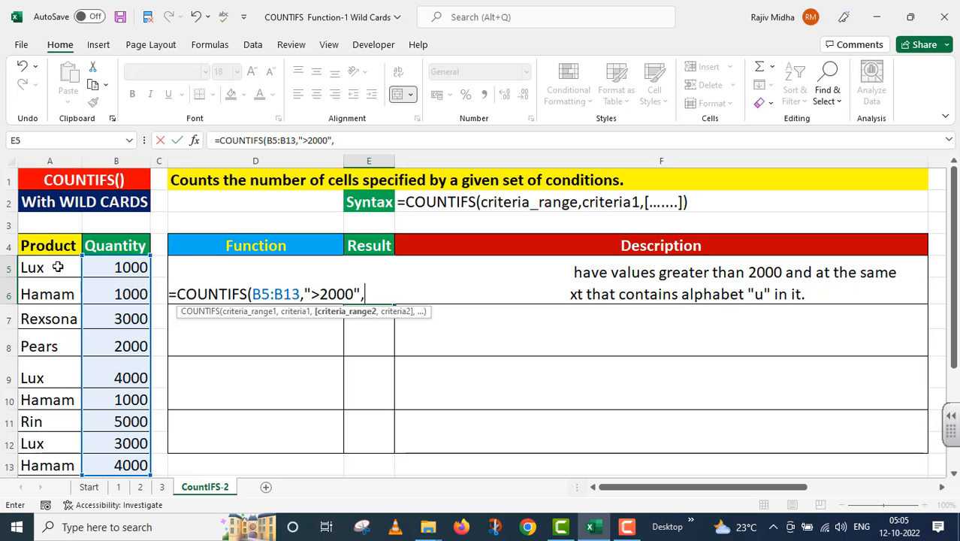
Complete the E5 formula with second range A5:A13 and wildcard criterion "*u*", and enter it
left_click_drag(58, 267, 48, 465)
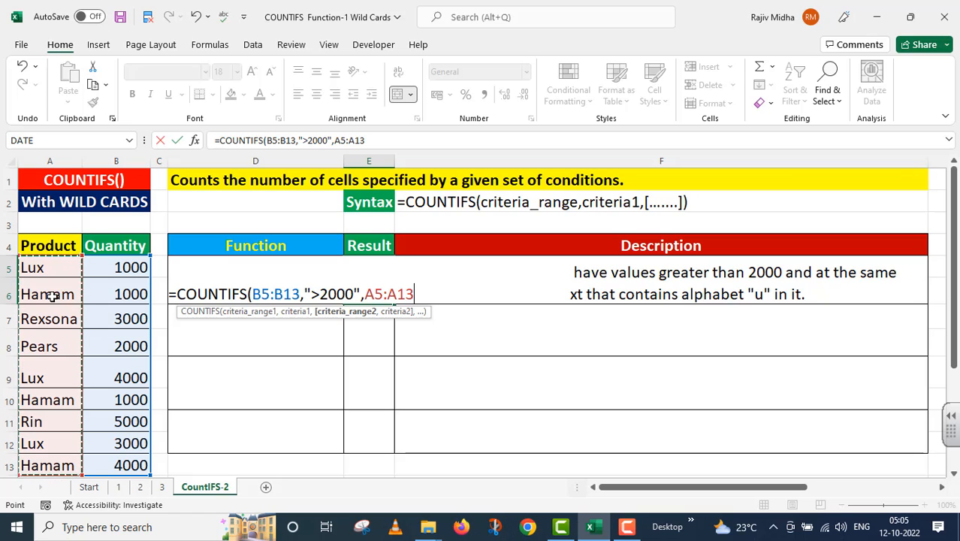
type(",")
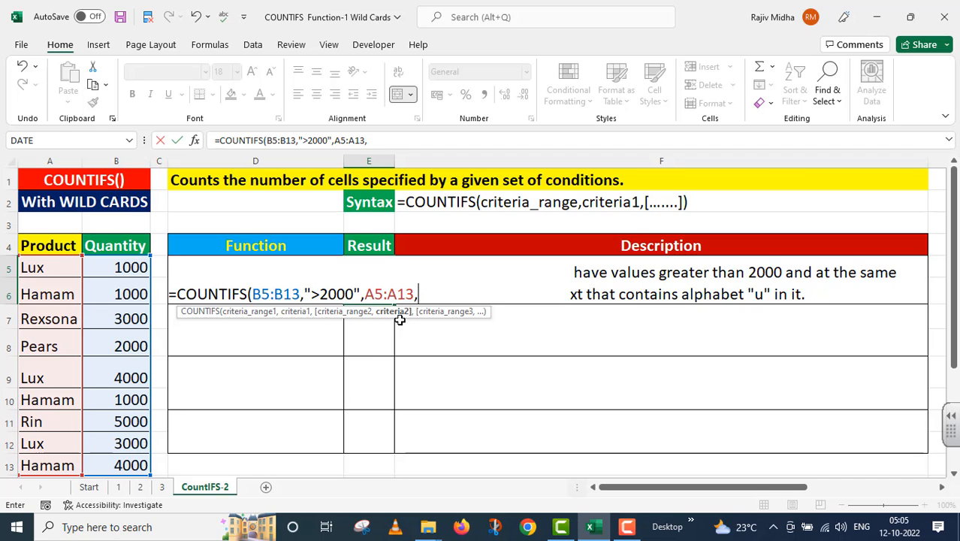
type("\"")
type("*u*")
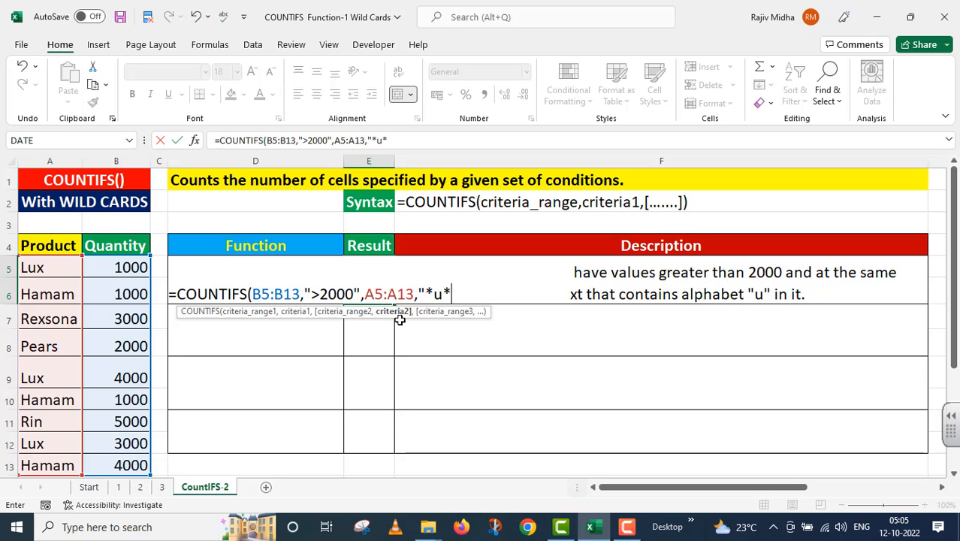
type("\")")
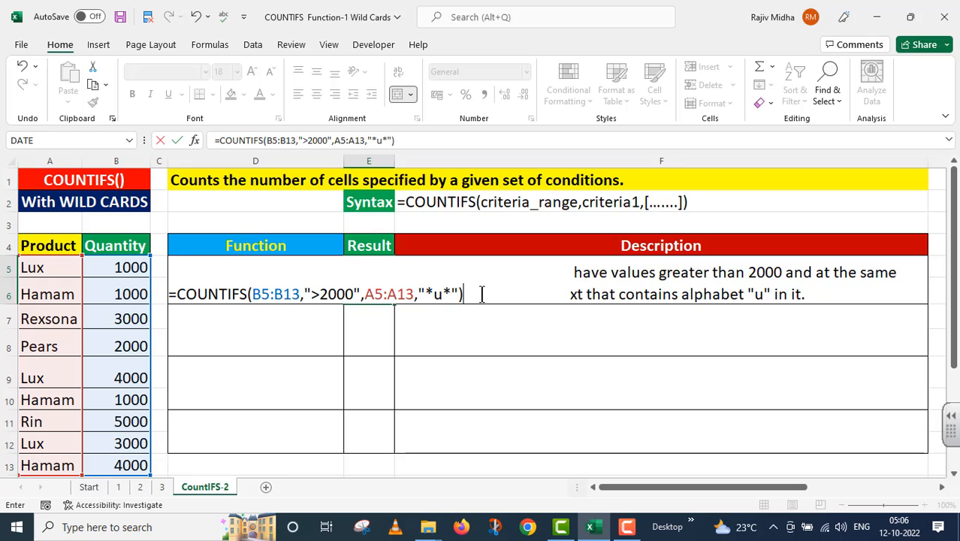
key("Return")
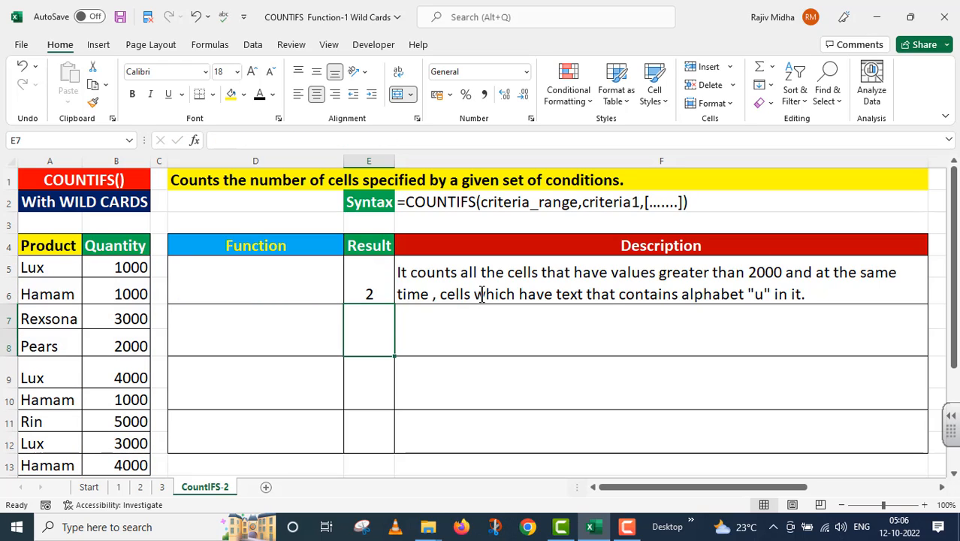
Copy the formula text from E5 into function cell D5, prefixed with an apostrophe so it stays as text
left_click(374, 286)
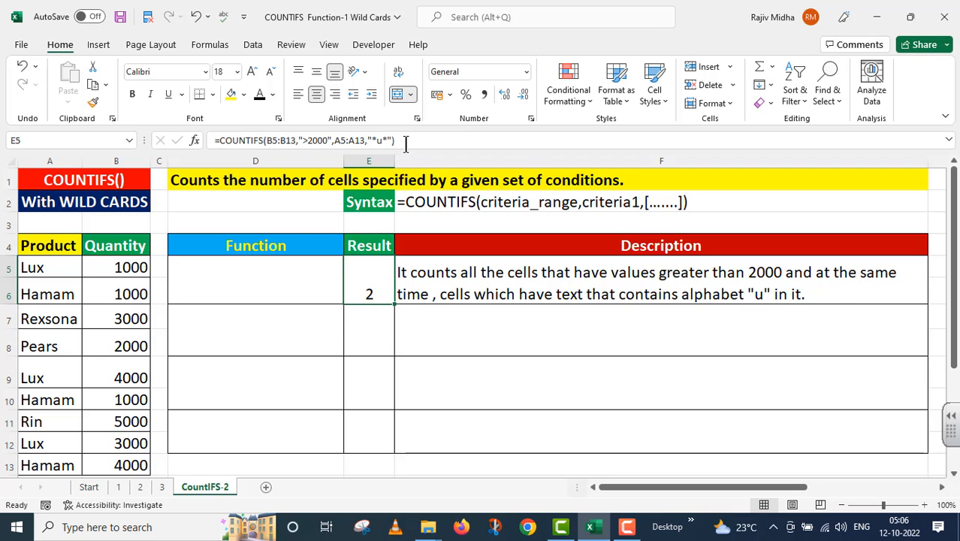
left_click_drag(405, 143, 213, 143)
key("ctrl+c")
key("Escape")
double_click(242, 270)
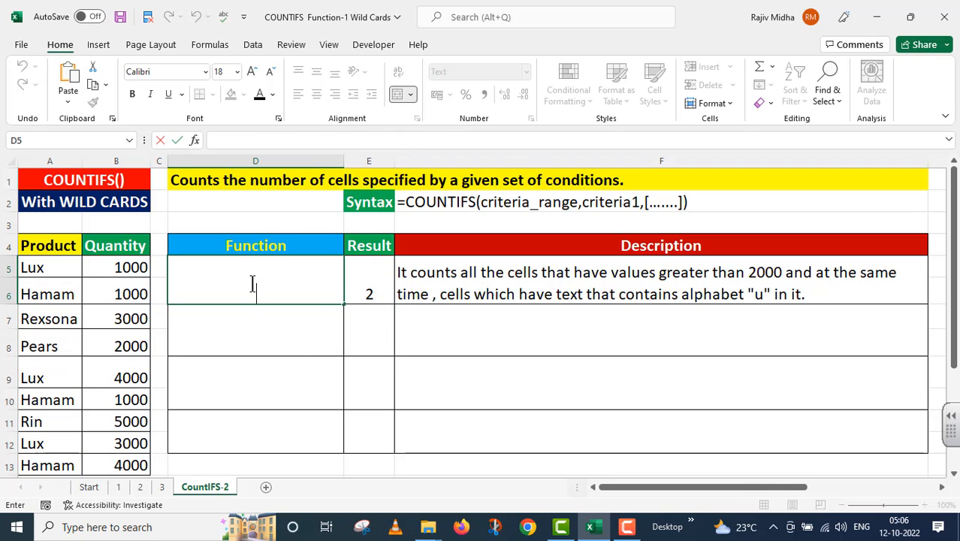
key("ctrl+v")
key("Home")
type("'")
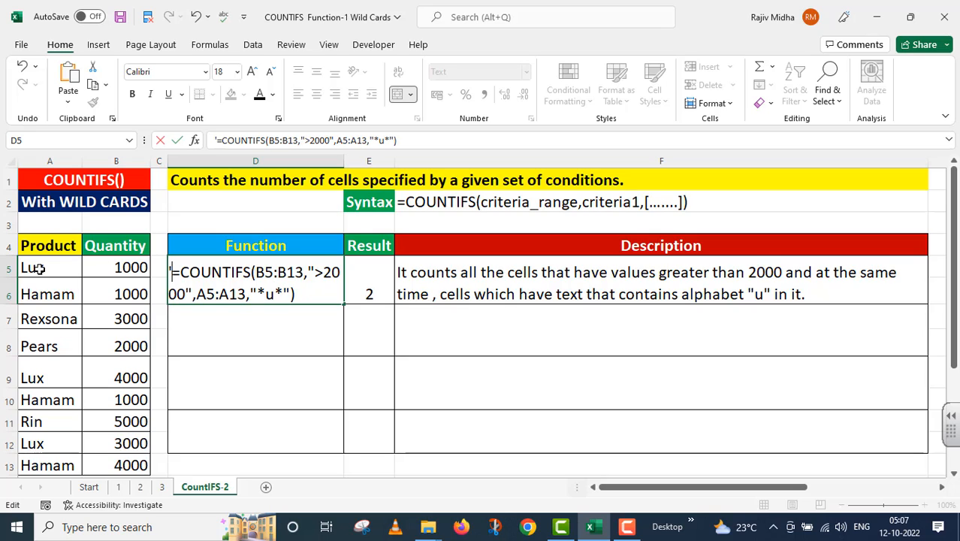
Check the Lux rows 5, 9 and 12 against the two criteria, highlighting their product and quantity cells
left_click_drag(39, 268, 100, 268)
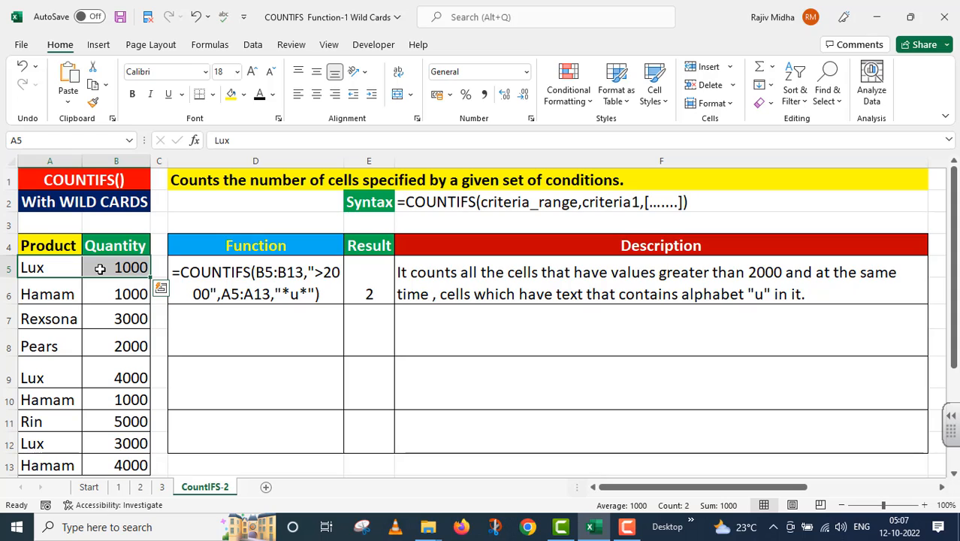
left_click_drag(45, 376, 102, 376)
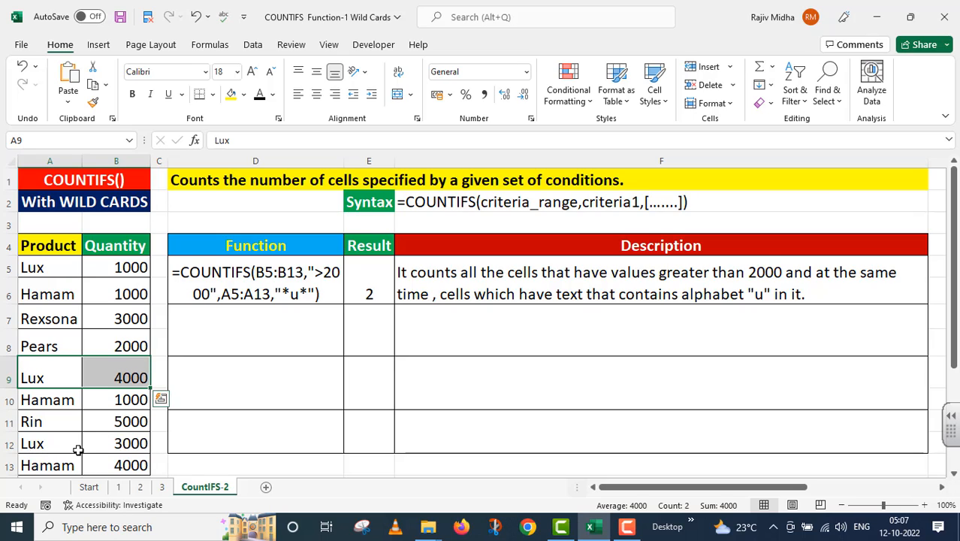
left_click(128, 443)
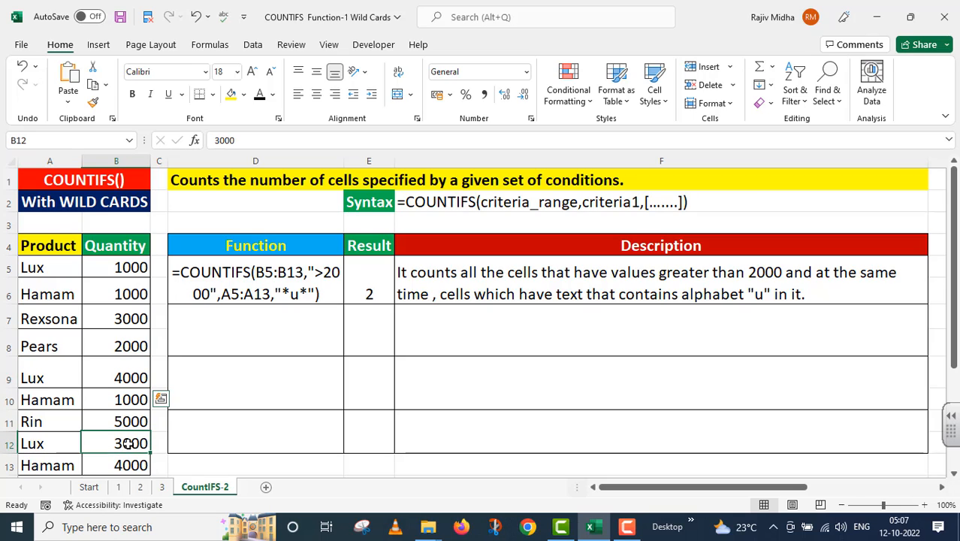
left_click(128, 377, "ctrl")
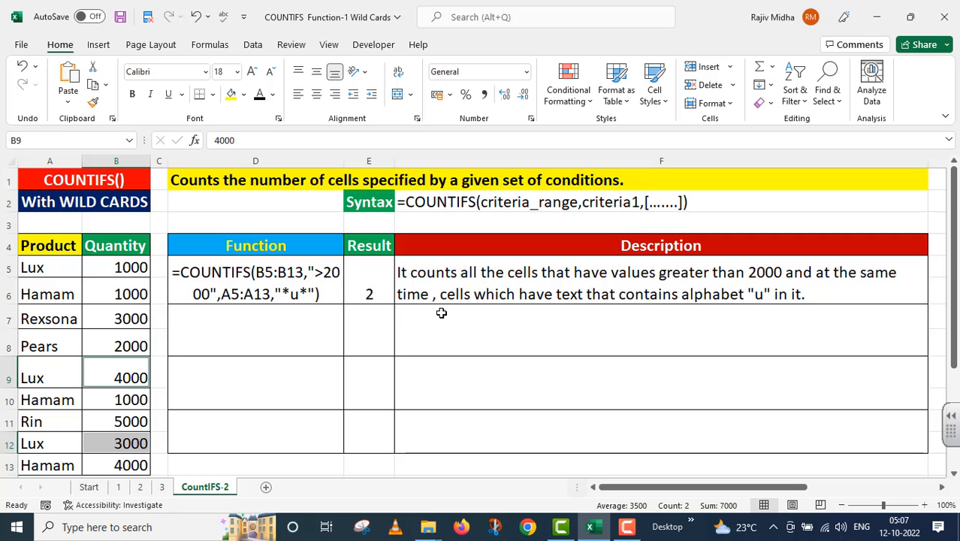
Apply a black font colour to the second description in F7
left_click(422, 327)
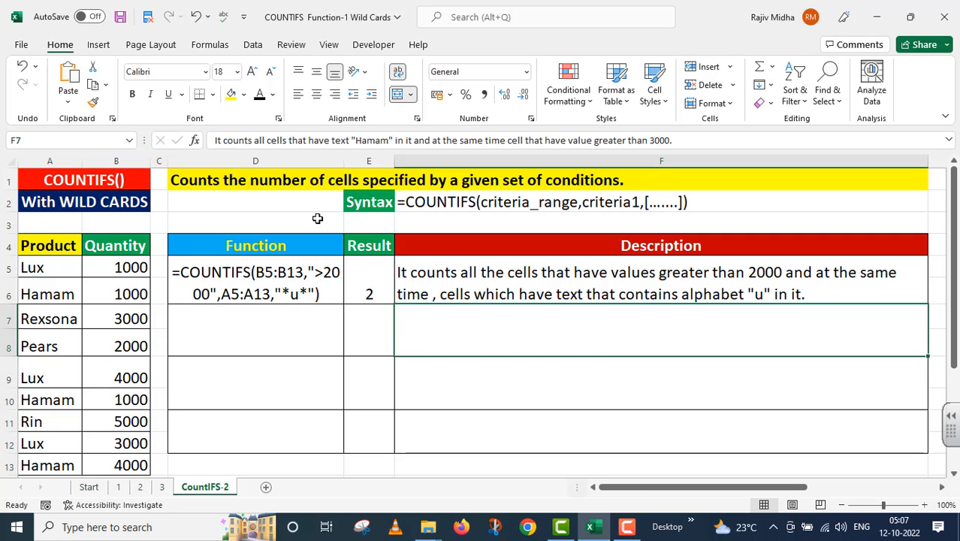
left_click(260, 95)
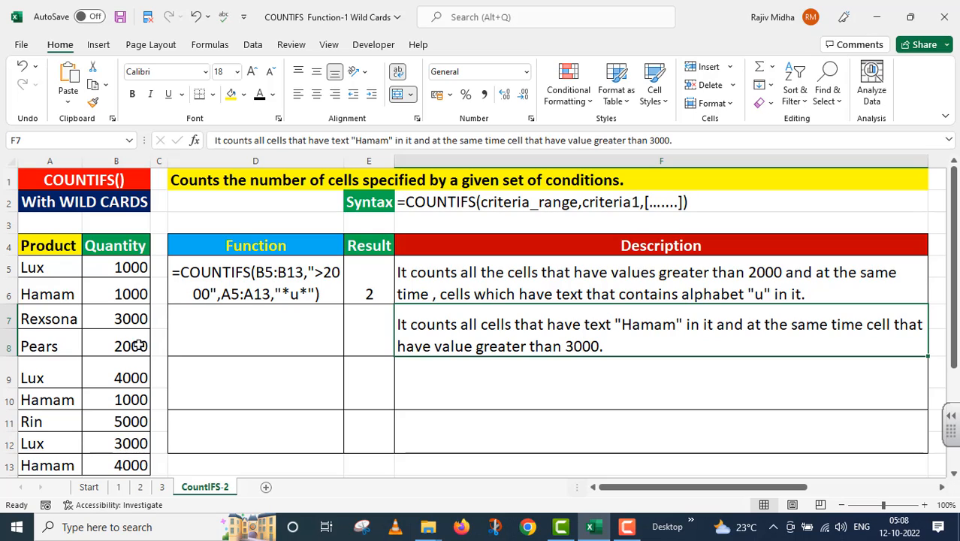
double_click(257, 338)
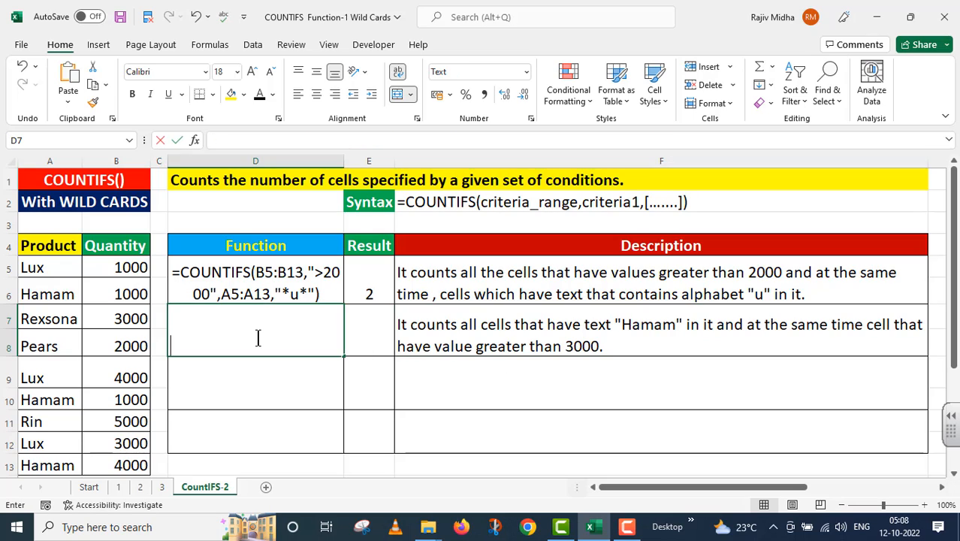
Begin a COUNTIFS formula in result cell E7 with range A5:A13 and criterion "Hamam"
left_click(358, 329)
type("=COUN")
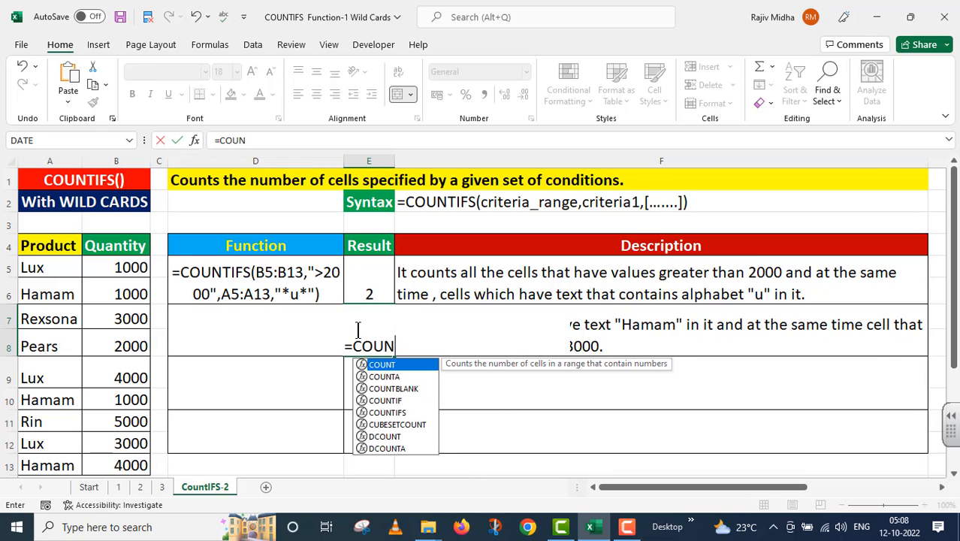
type("TIFS(")
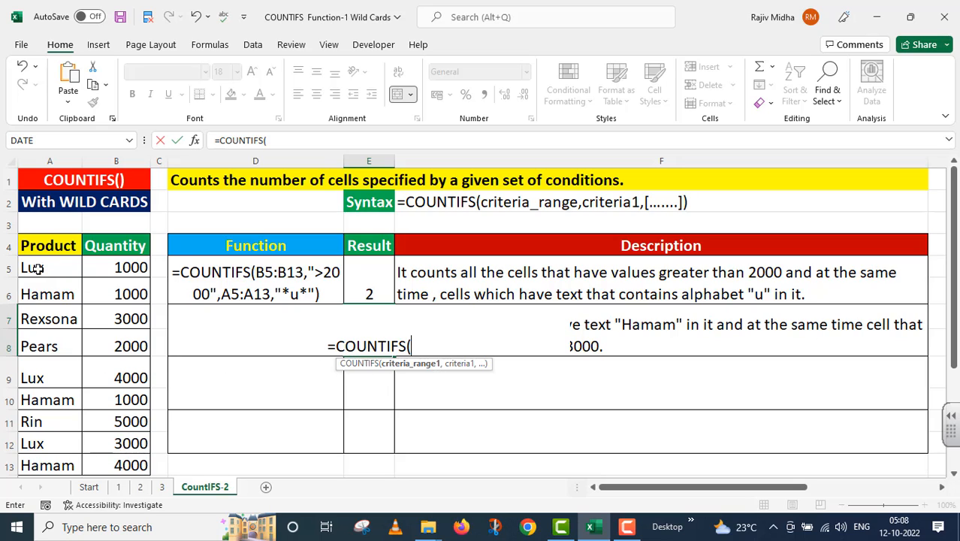
left_click_drag(37, 262, 43, 466)
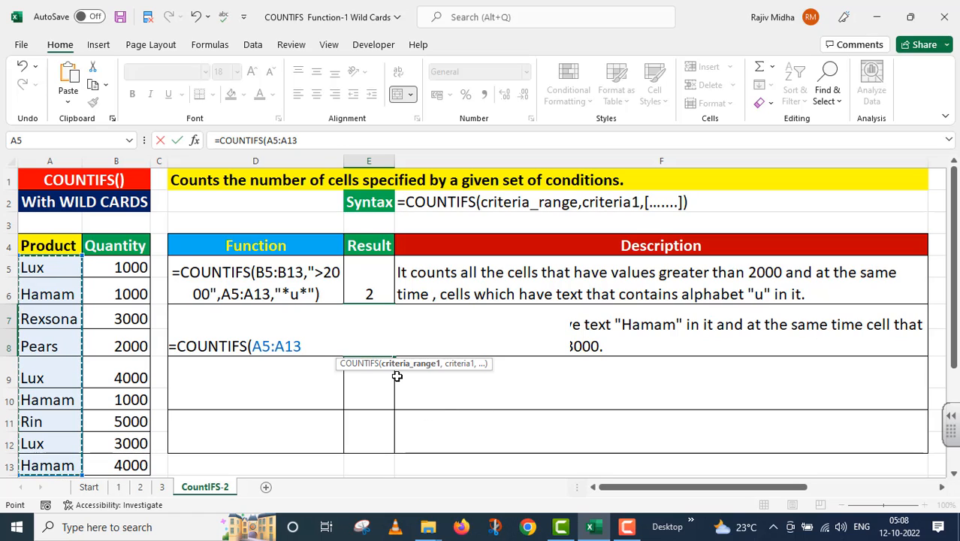
type(",")
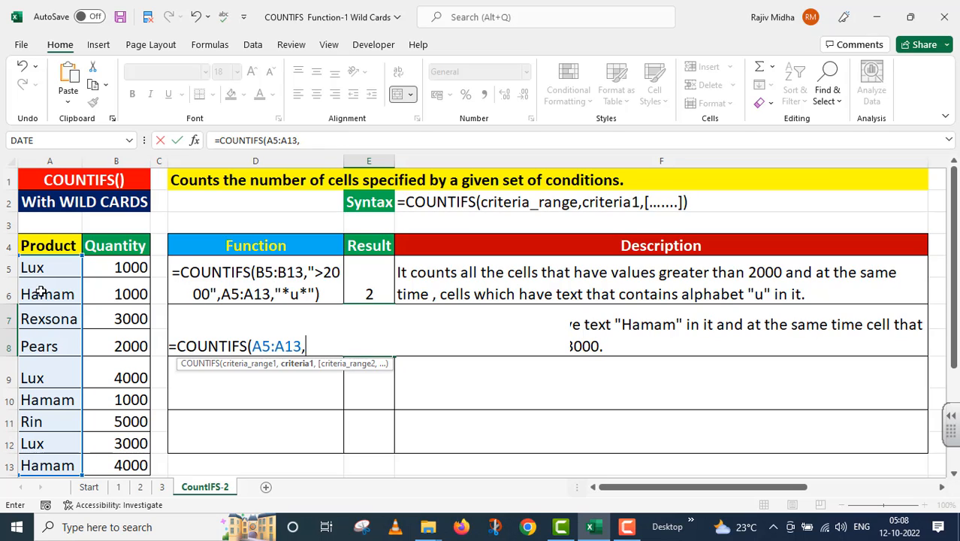
type("\"Hamam")
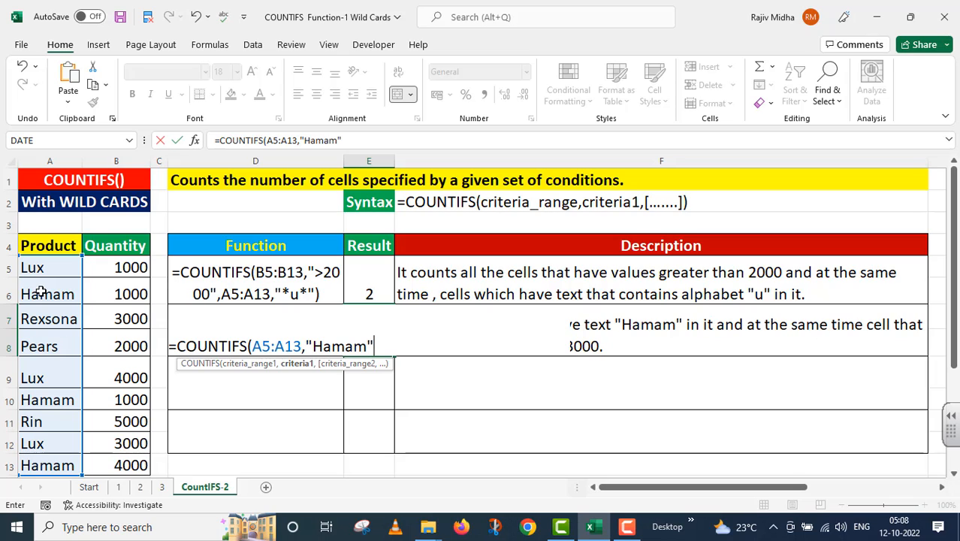
type("\",")
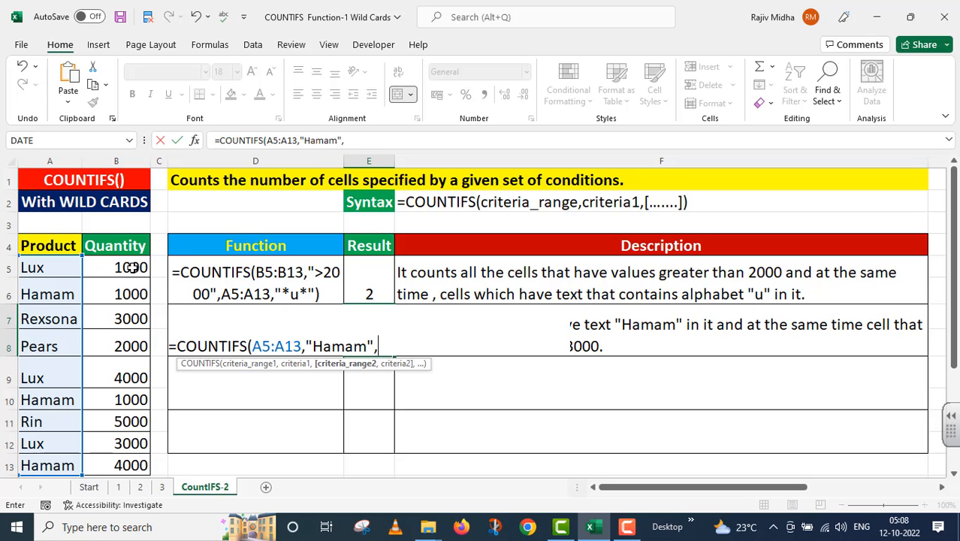
Complete the COUNTIFS formula in E7 with second range B5:B13 and criterion ">3000"
left_click_drag(132, 268, 133, 464)
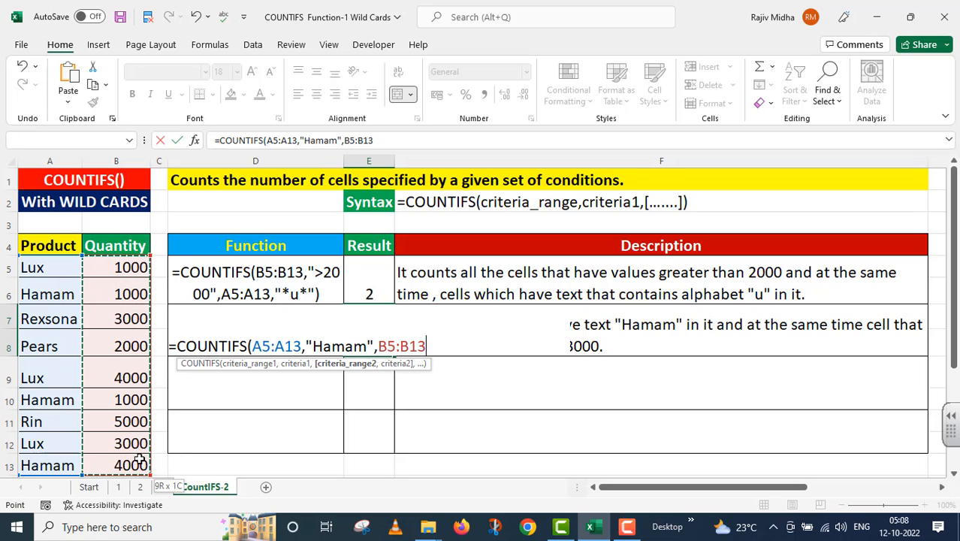
type(",")
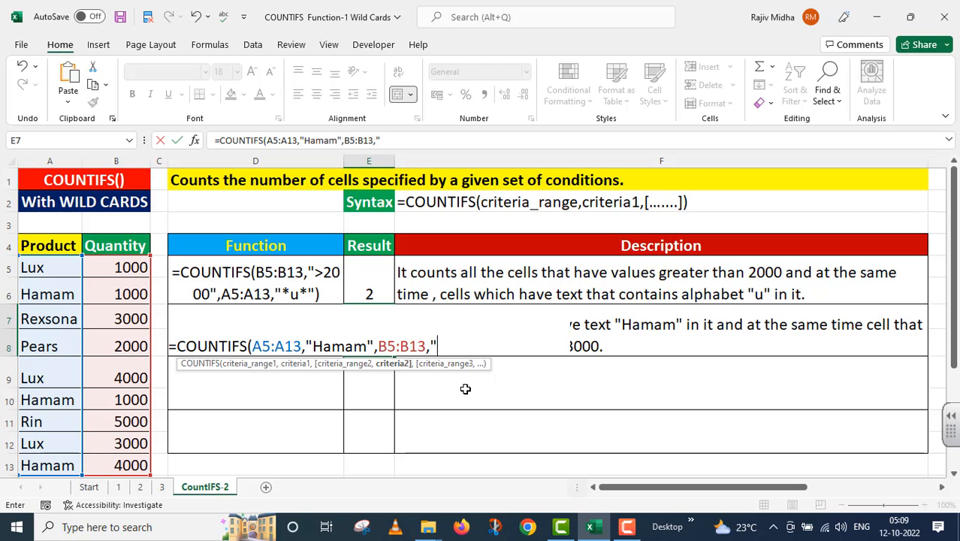
type(">3000")
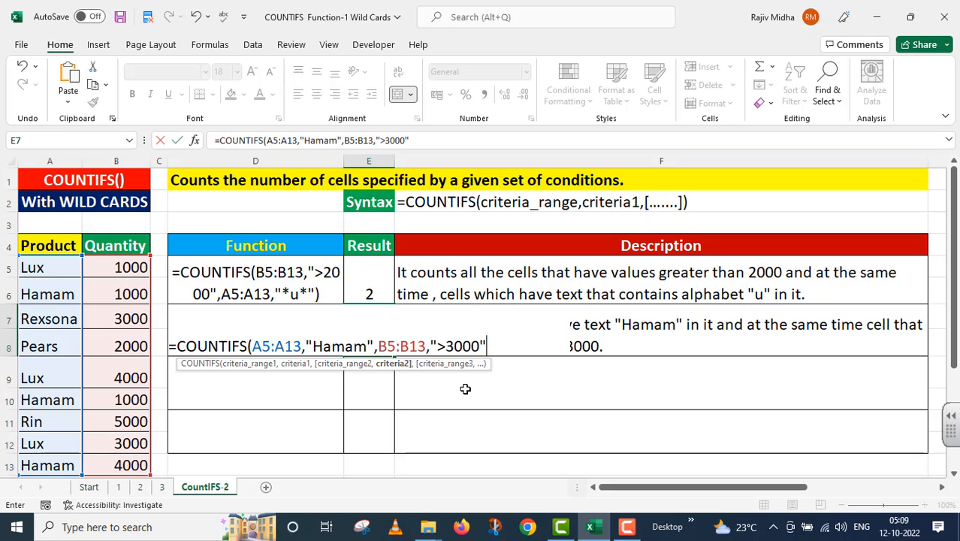
type("\")")
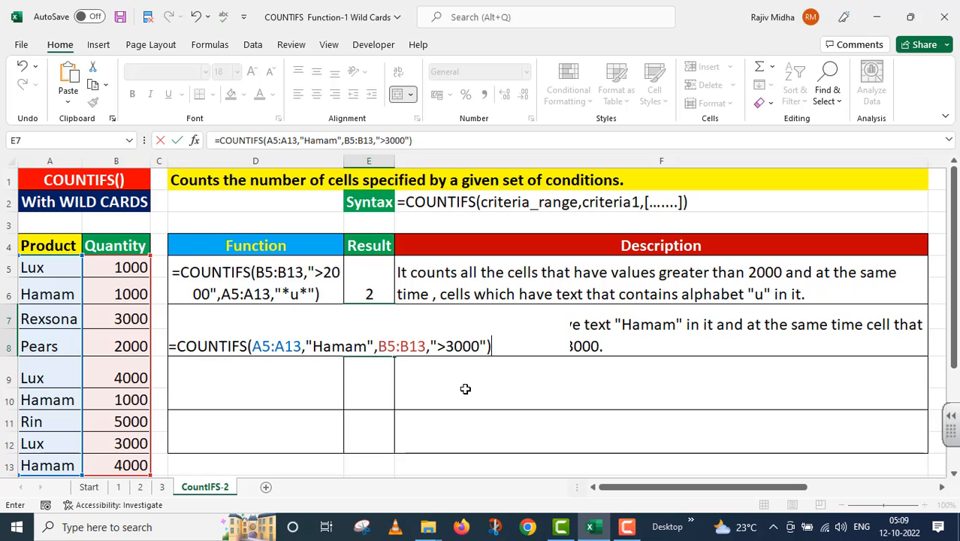
key("Return")
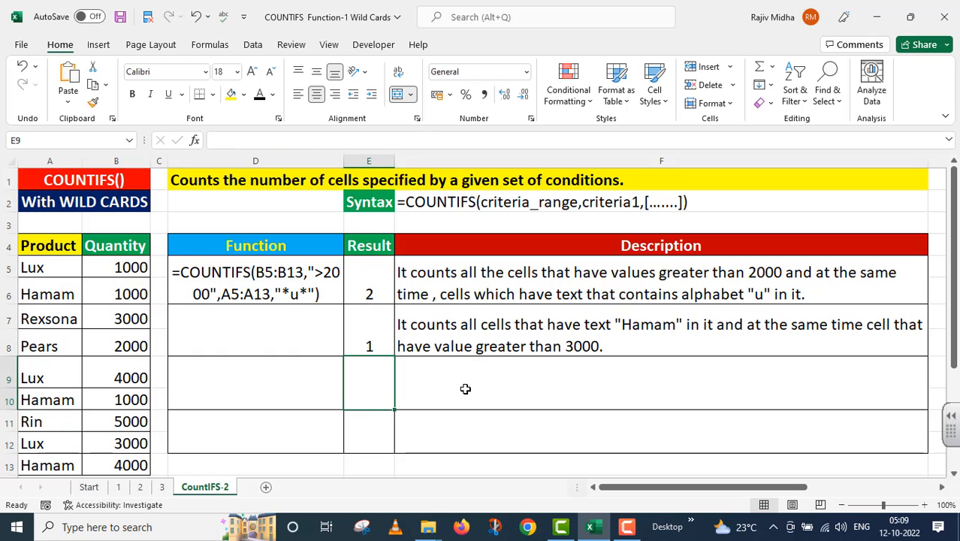
Copy the formula text from E7 into function cell D7, prefixed with an apostrophe so it stays as text
left_click(375, 338)
left_click_drag(422, 141, 231, 203)
key("ctrl+c")
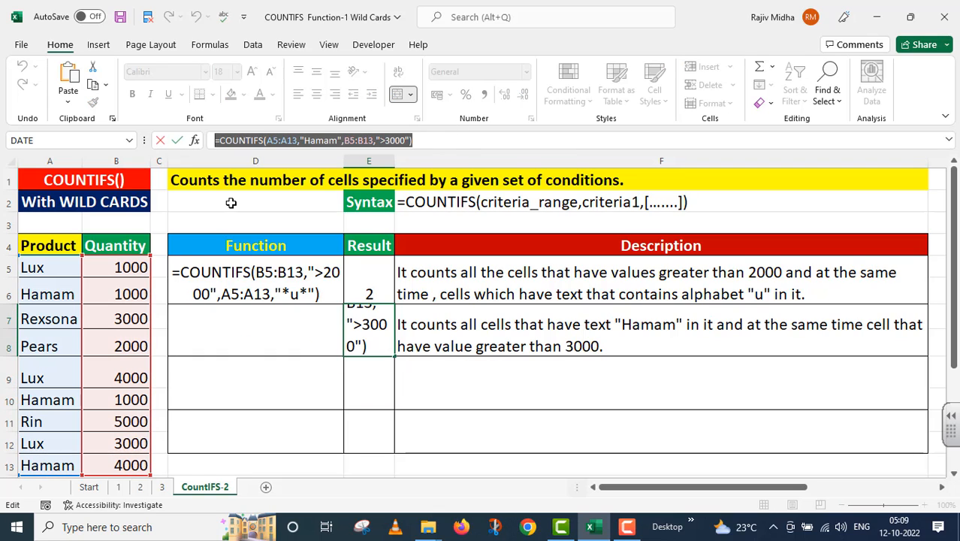
key("Escape")
left_click(252, 336)
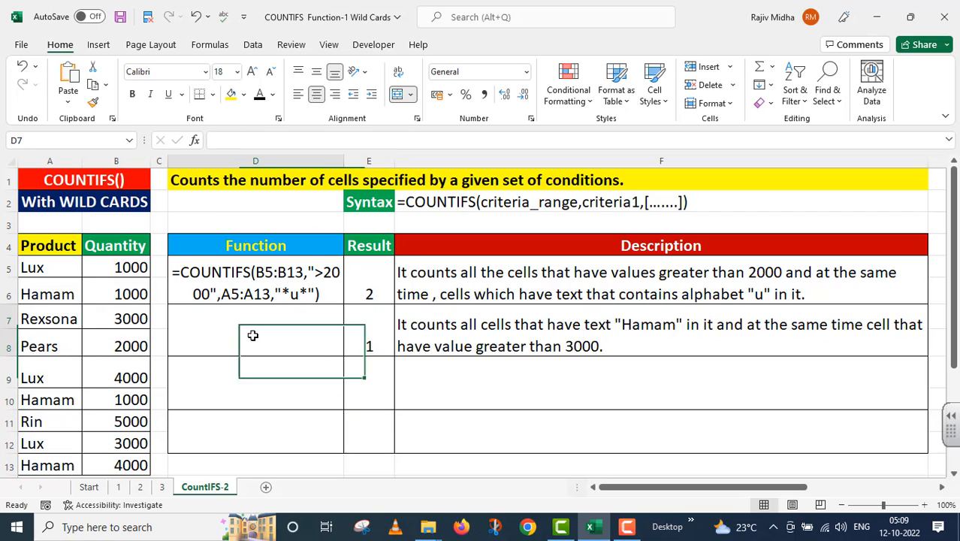
double_click(252, 336)
key("ctrl+v")
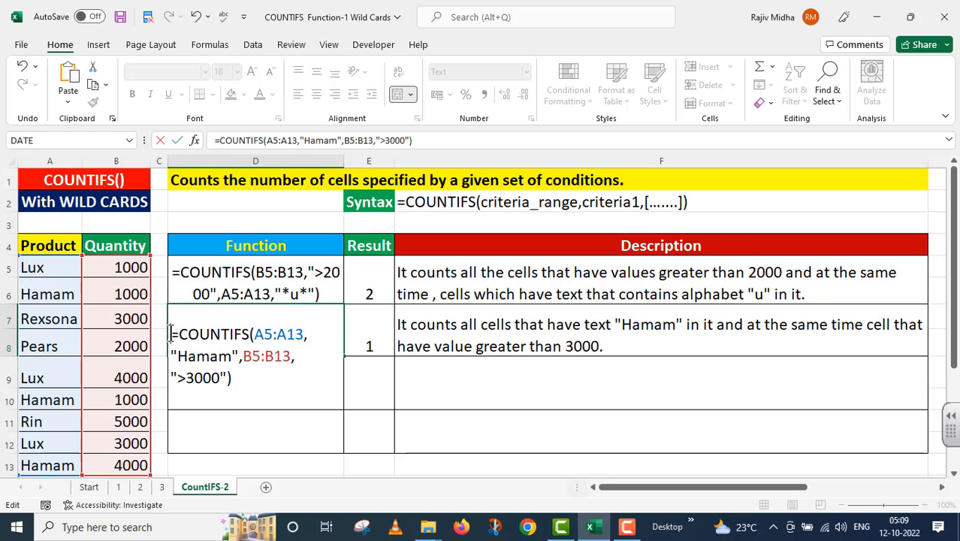
type("'")
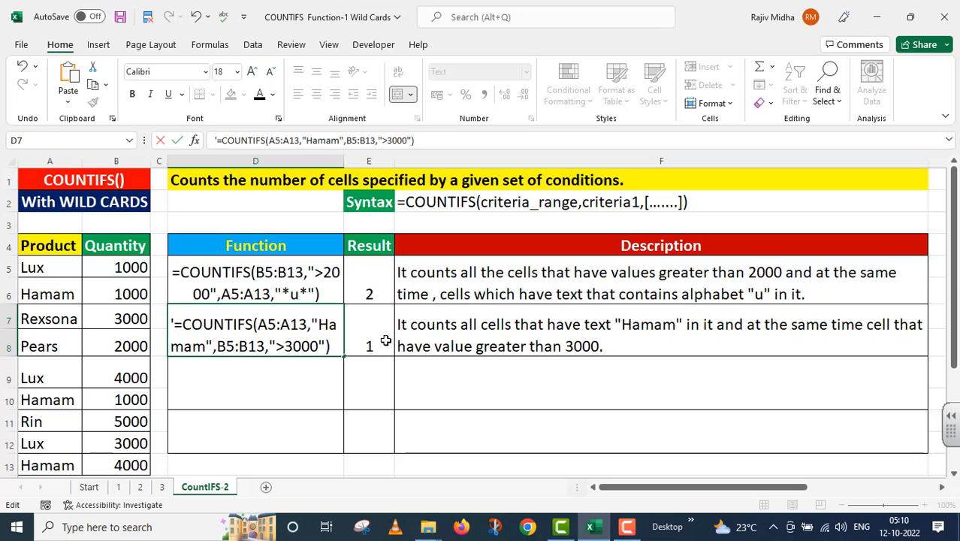
key("Return")
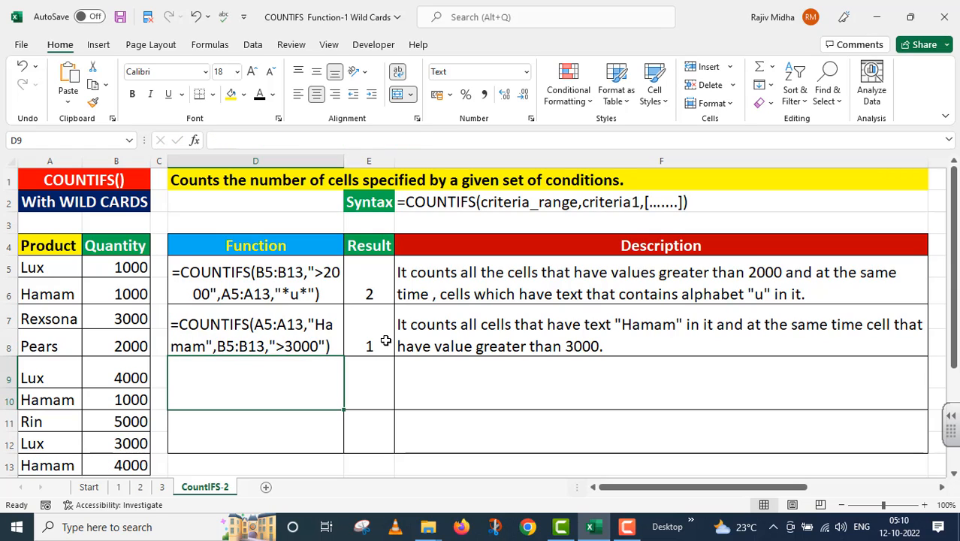
Apply a black font colour to the third description in F9
left_click(435, 377)
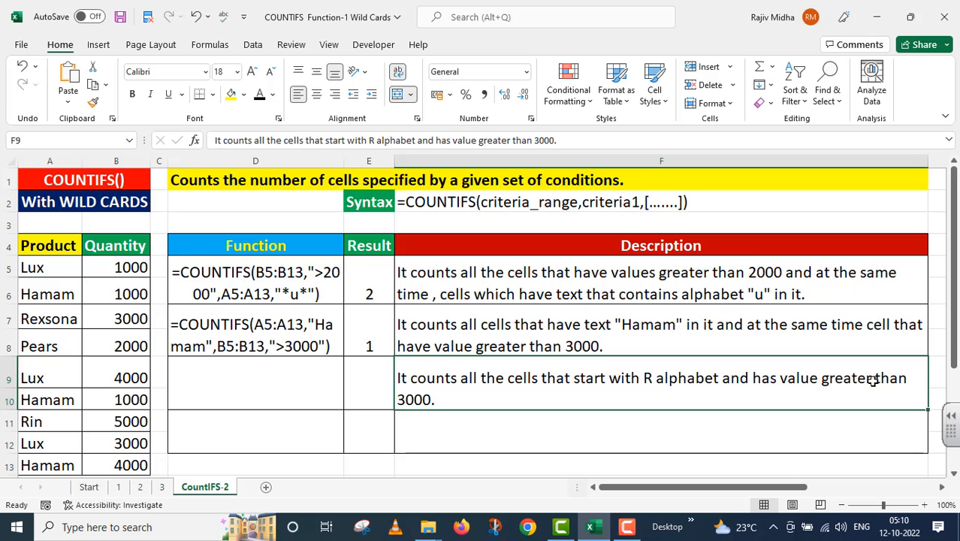
Begin a COUNTIFS formula in result cell E9 with range A5:A13 and wildcard criterion "R*"
left_click(389, 404)
type("=")
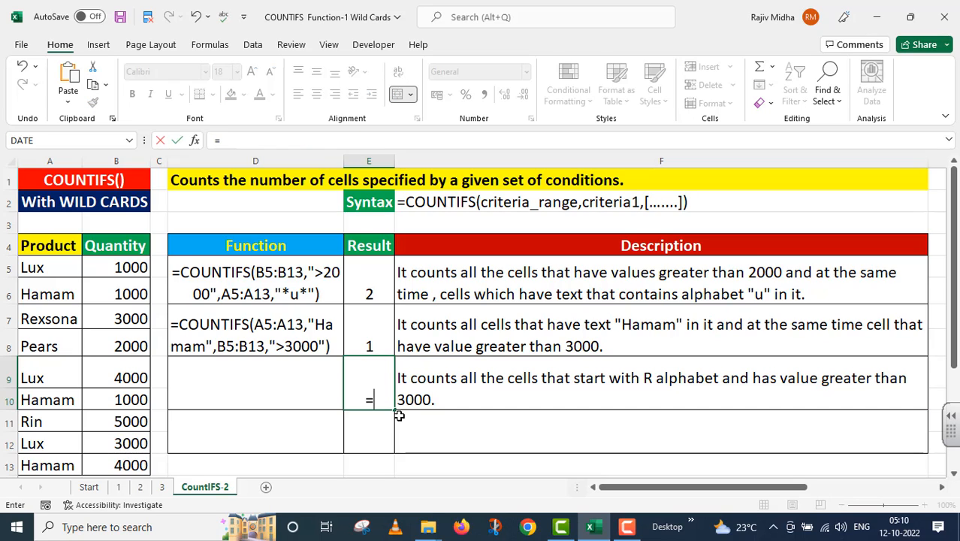
type("COUNTI")
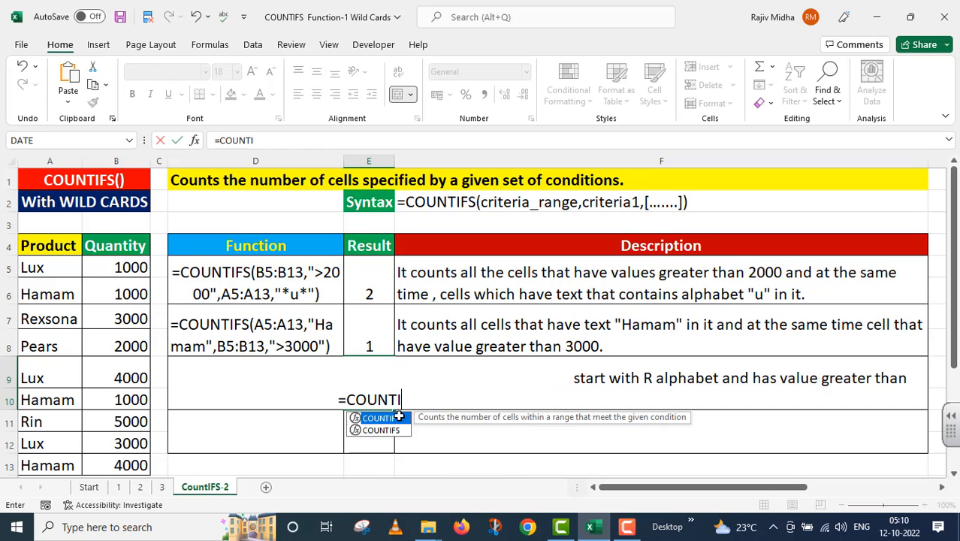
type("FS(")
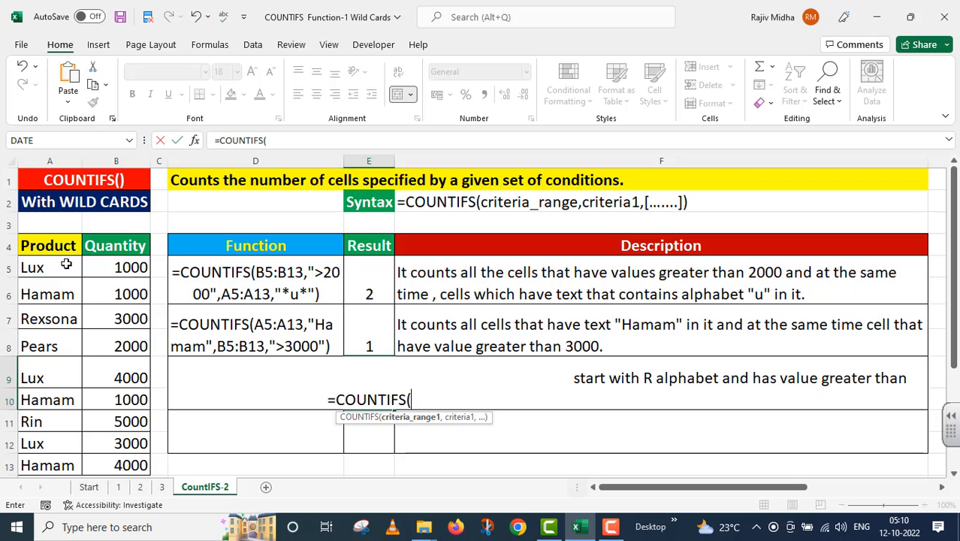
left_click_drag(67, 264, 54, 463)
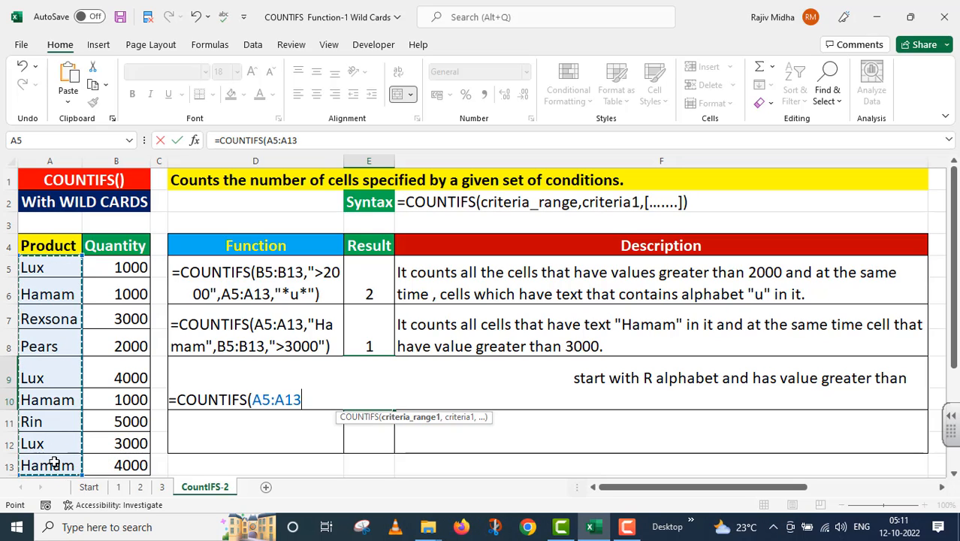
type(",")
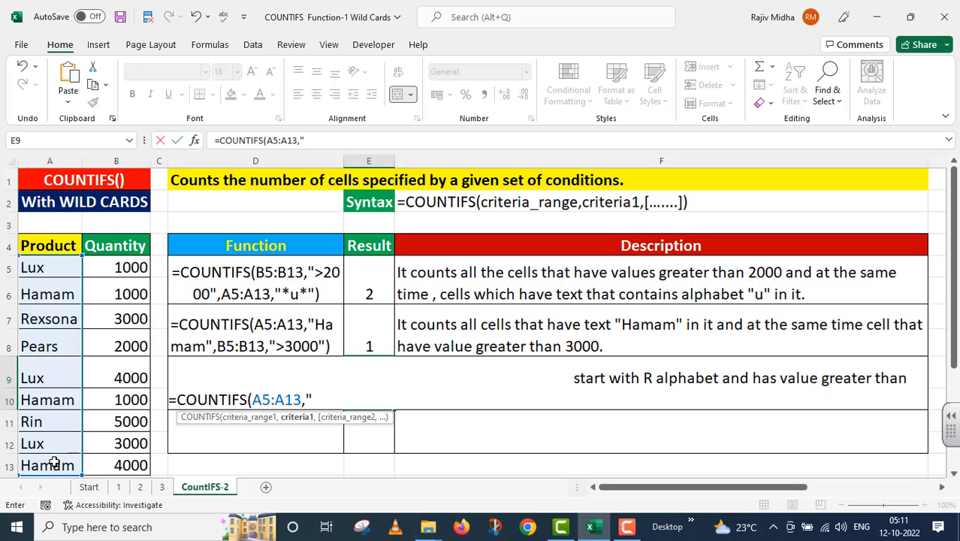
type("\"R*\"")
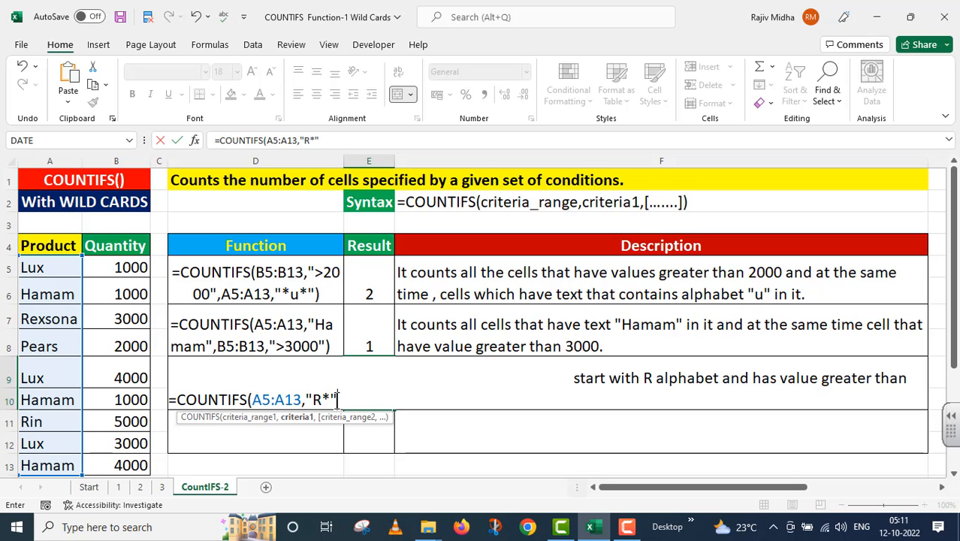
Complete the COUNTIFS formula in E9 with second range B5:B13 and criterion ">3000"
type(",")
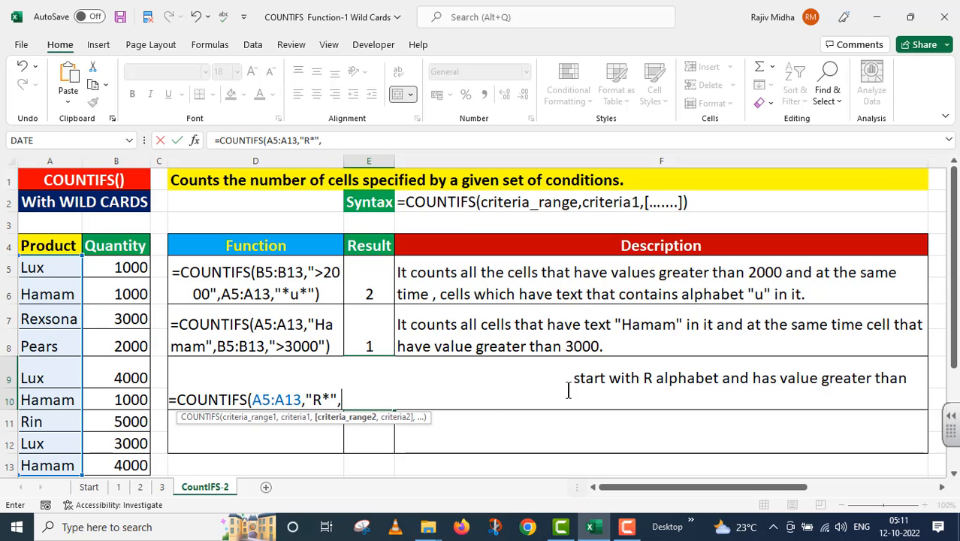
left_click(140, 276)
left_click_drag(141, 277, 143, 466)
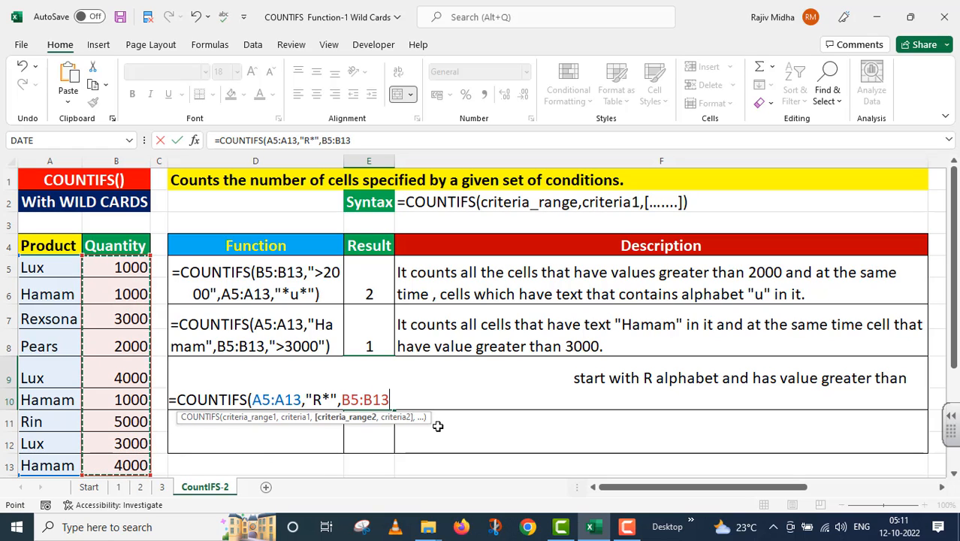
type(",")
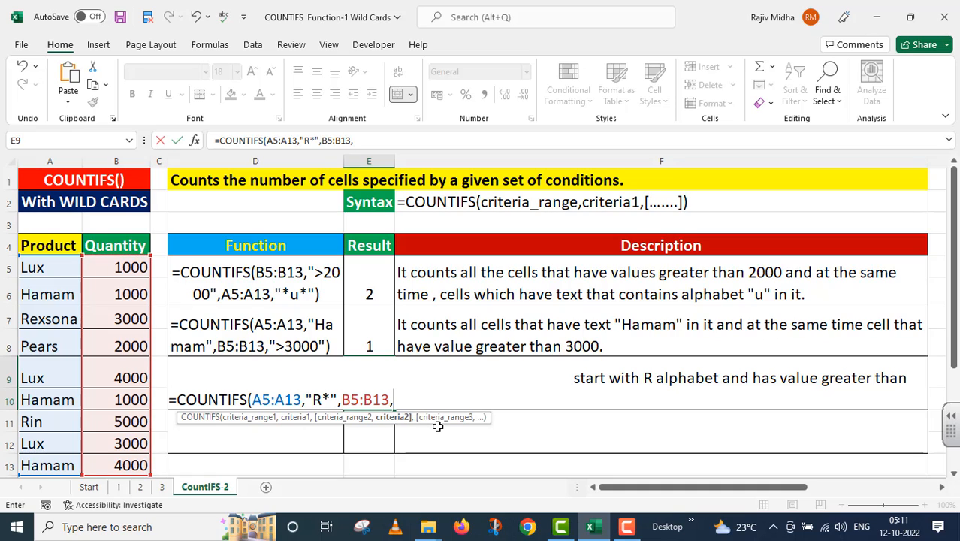
type("\">3000")
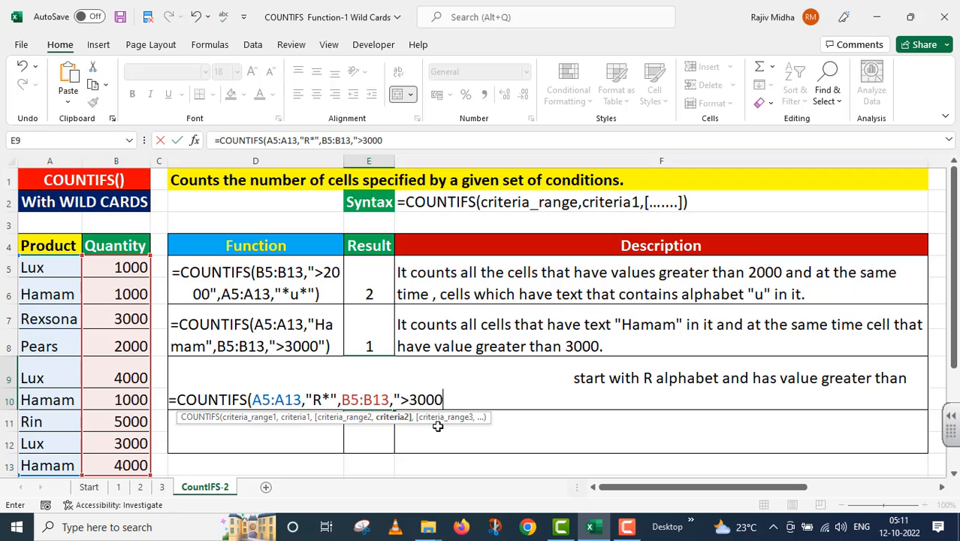
type("\")")
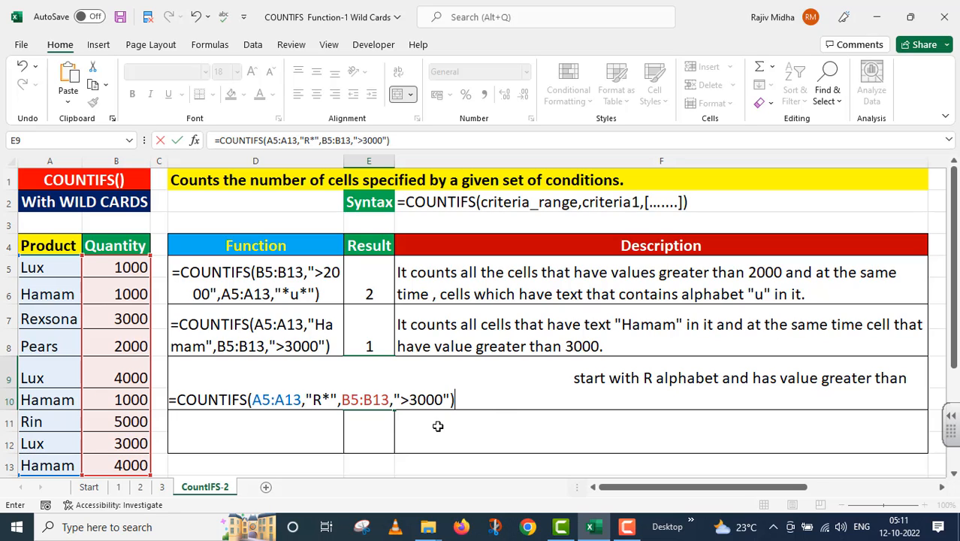
key("Return")
Copy the formula text from E9 into function cell D9, prefixed with an apostrophe so it stays as text
left_click(369, 386)
left_click_drag(391, 142, 193, 151)
key("ctrl+c")
key("Escape")
double_click(184, 387)
key("ctrl+v")
left_click(170, 378)
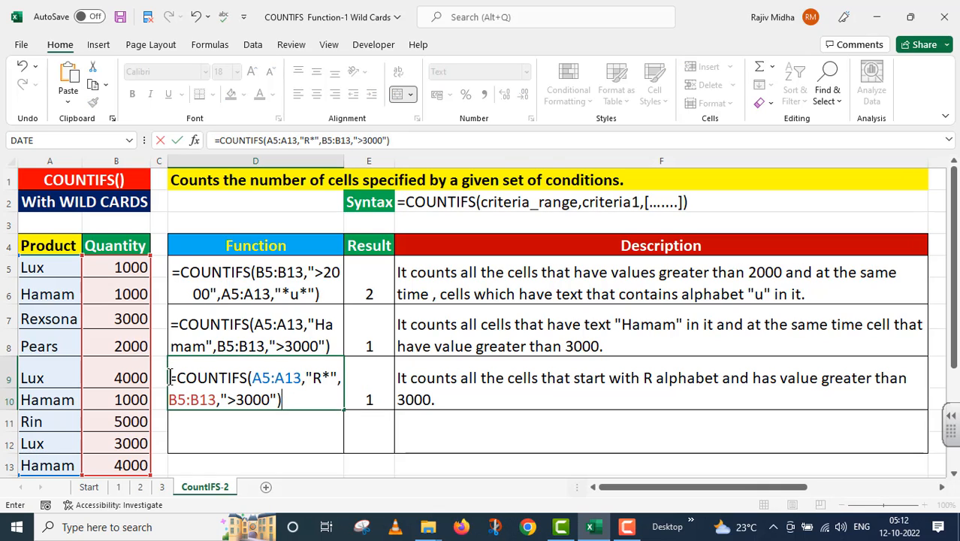
type("'")
left_click(375, 397)
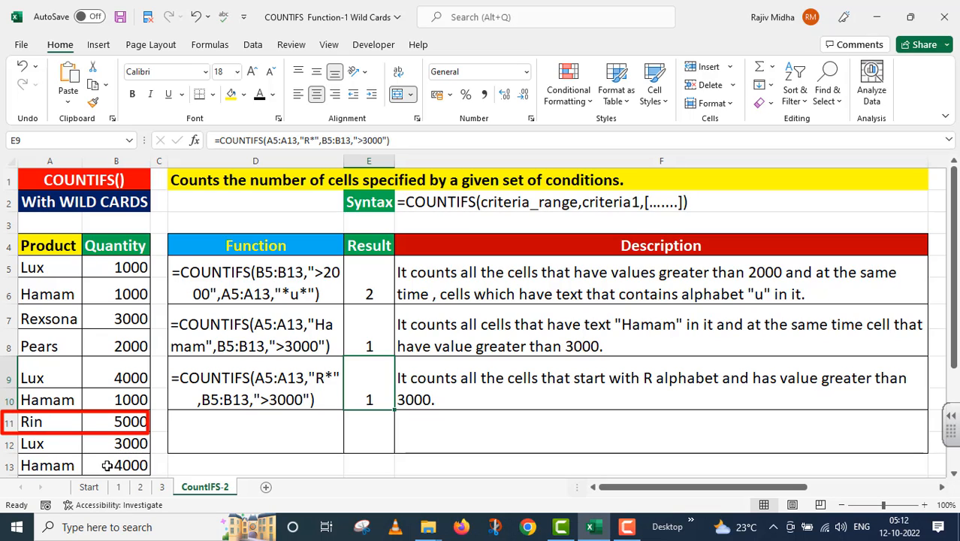
left_click(50, 466)
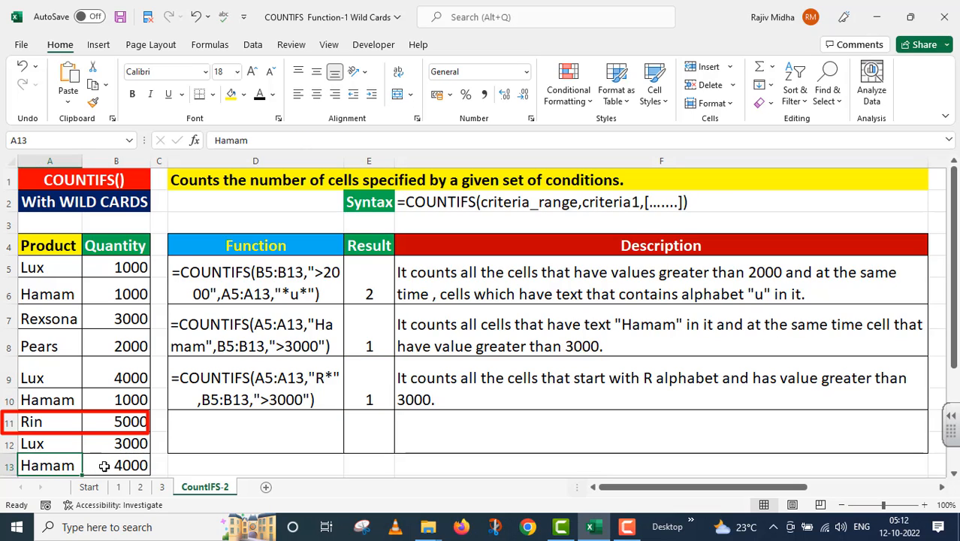